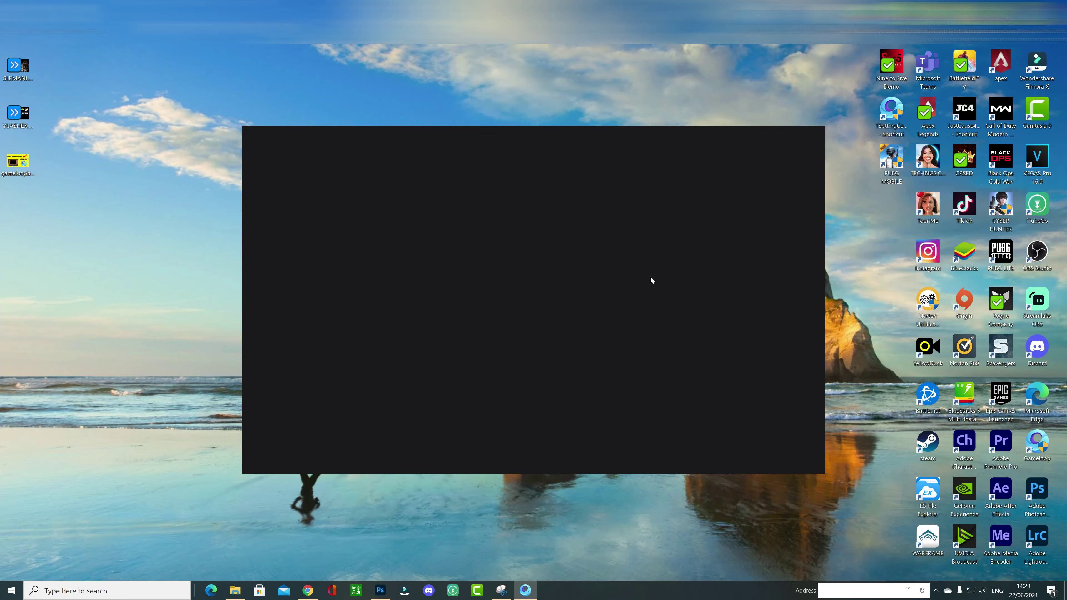
# Bring Chrome back, load the GameLoop website and browse its Top Games, such as PUBG MOBILE, Free Fire and Among Us.
pyautogui.click(308, 591)
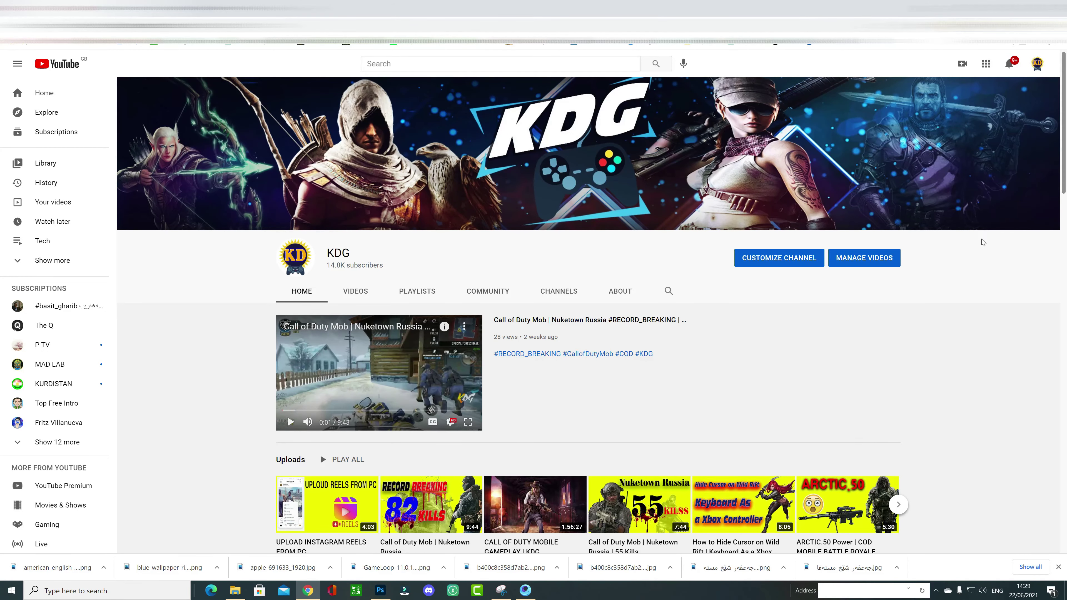
pyautogui.click(210, 9)
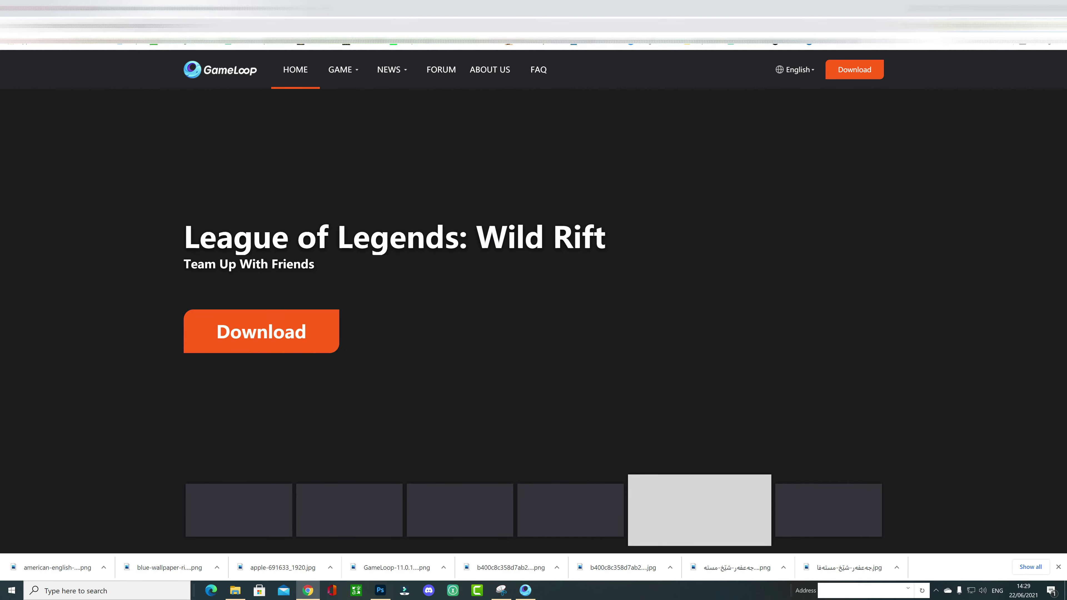
pyautogui.scroll(-10, 428, 349)
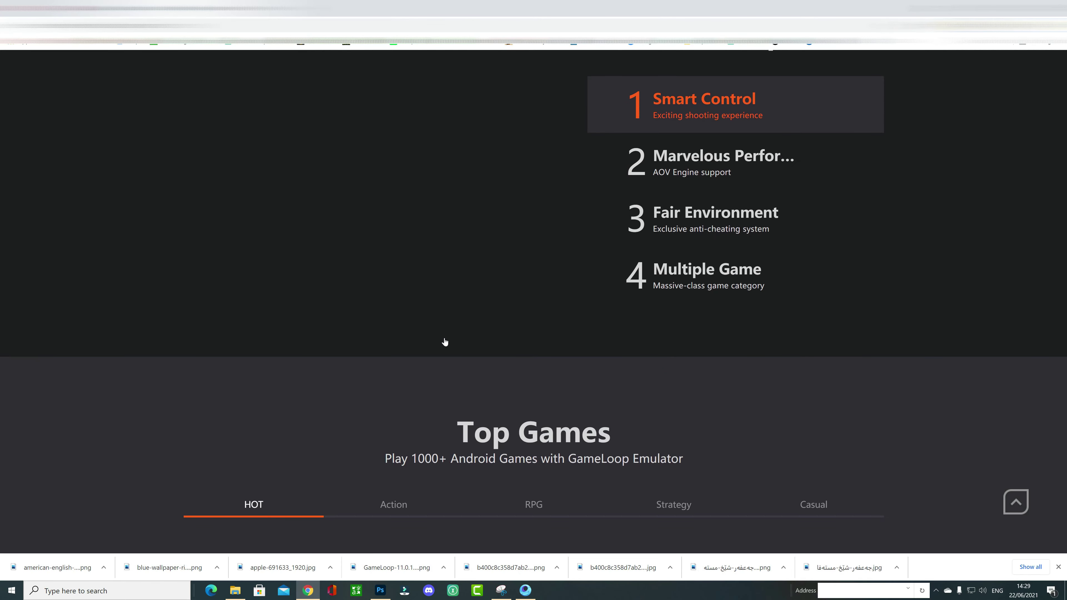
pyautogui.scroll(8, 445, 342)
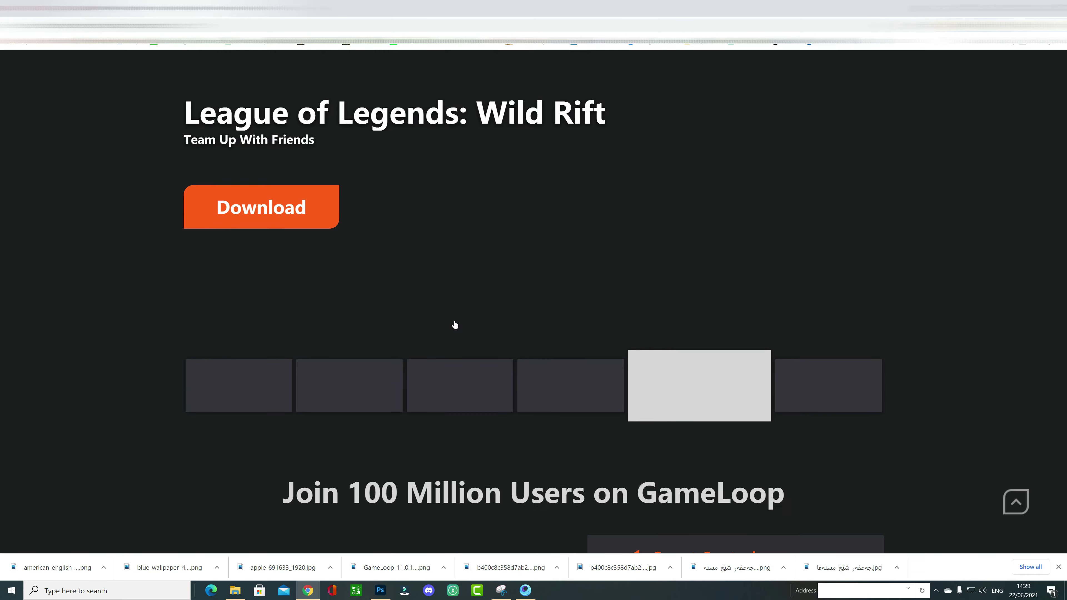
pyautogui.scroll(-12, 455, 325)
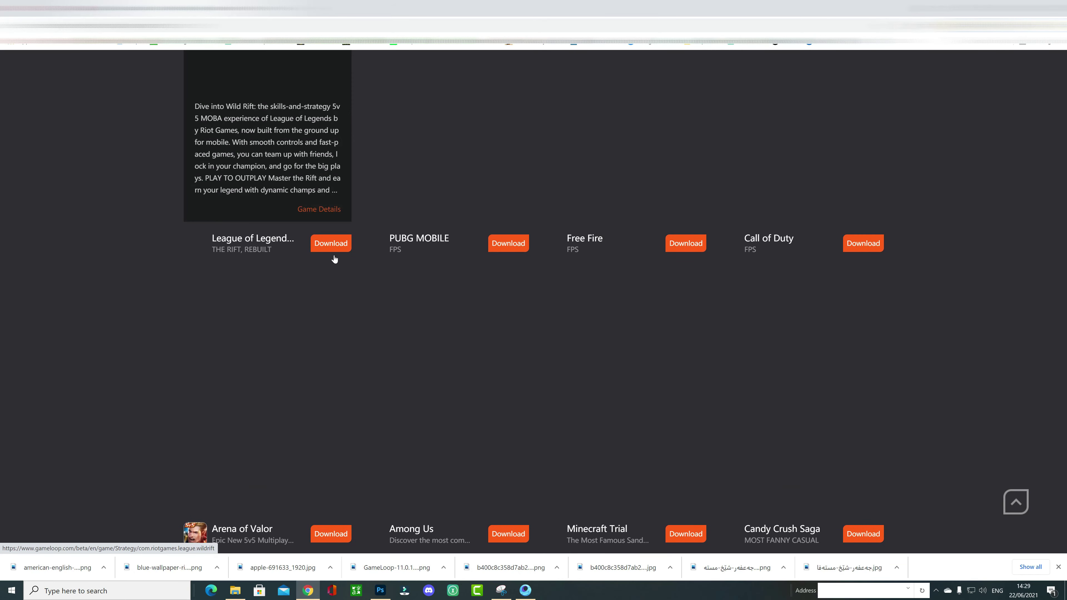
pyautogui.scroll(5, 463, 296)
pyautogui.scroll(-6, 326, 279)
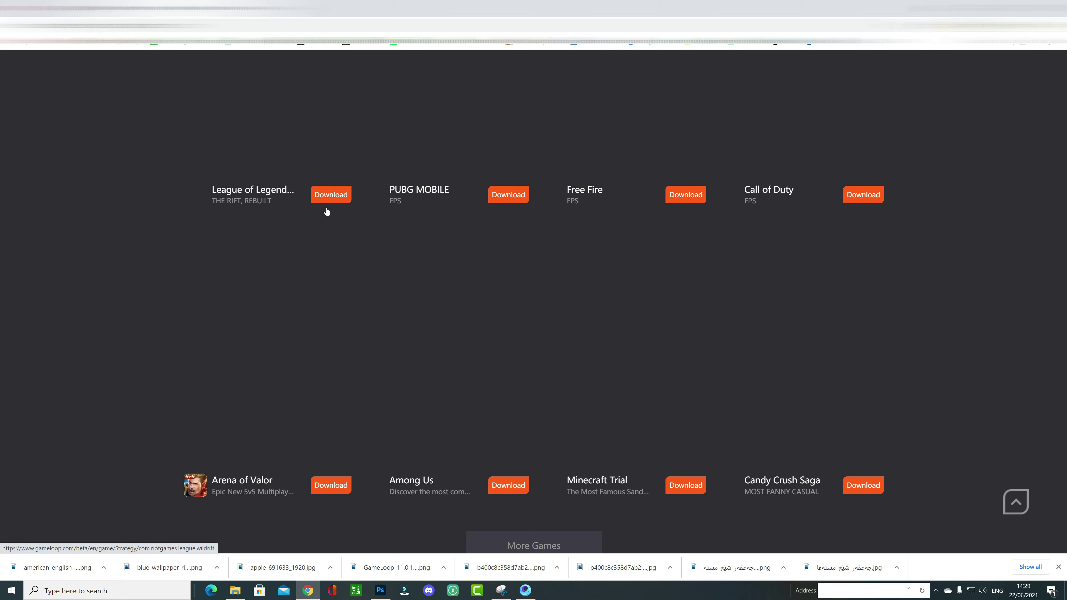
pyautogui.moveTo(327, 211)
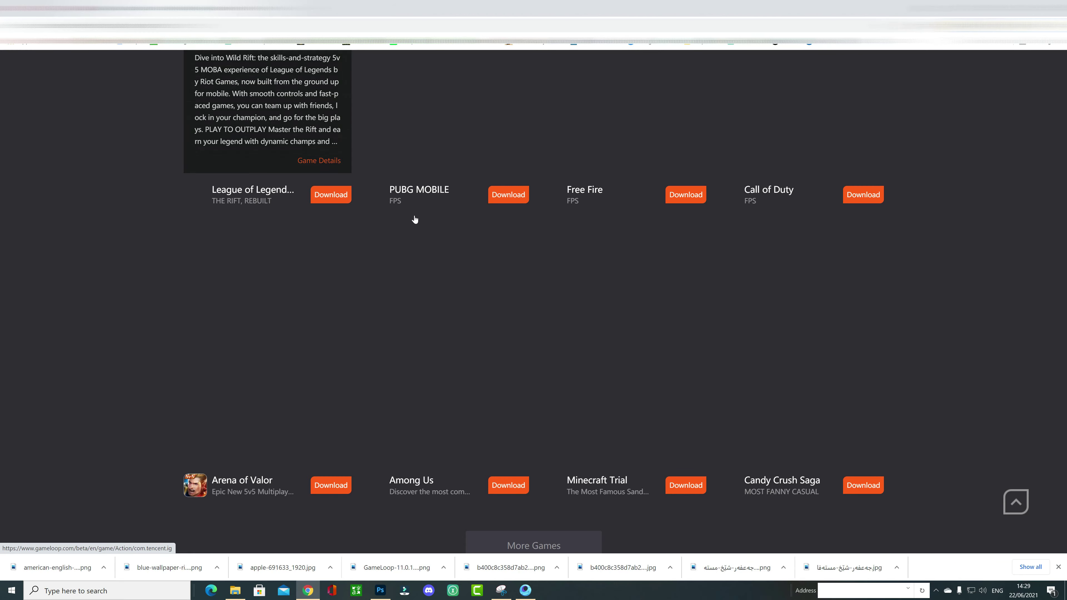
pyautogui.moveTo(508, 198)
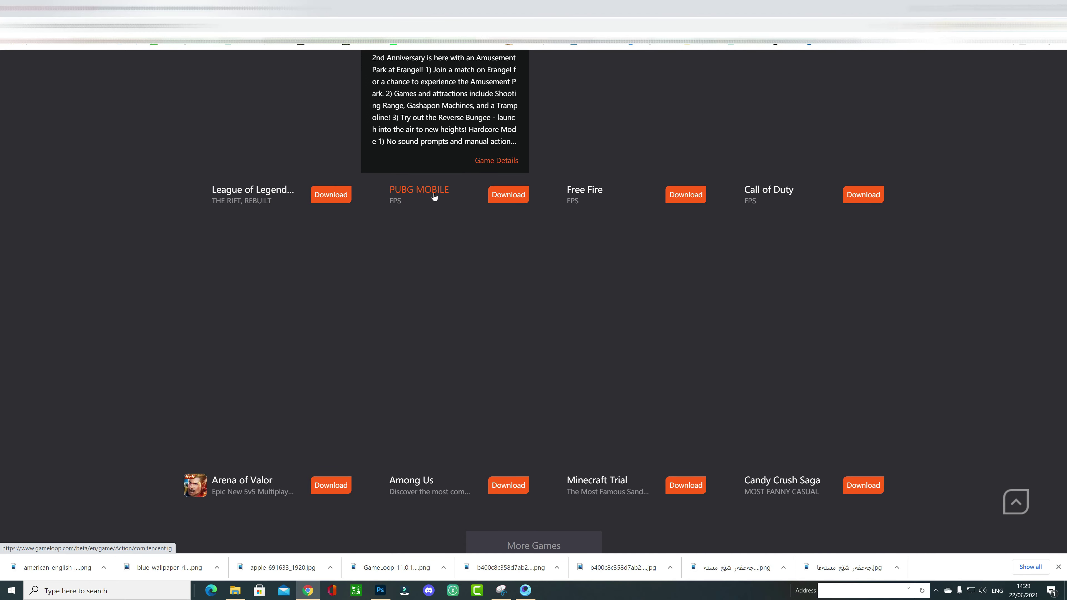
pyautogui.moveTo(583, 206)
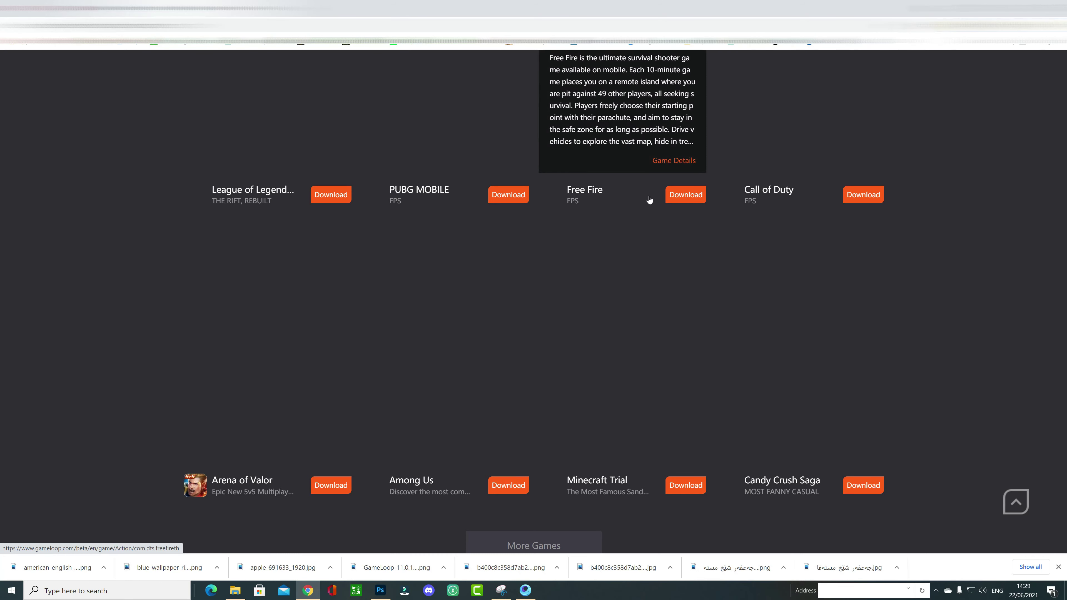
pyautogui.moveTo(196, 268)
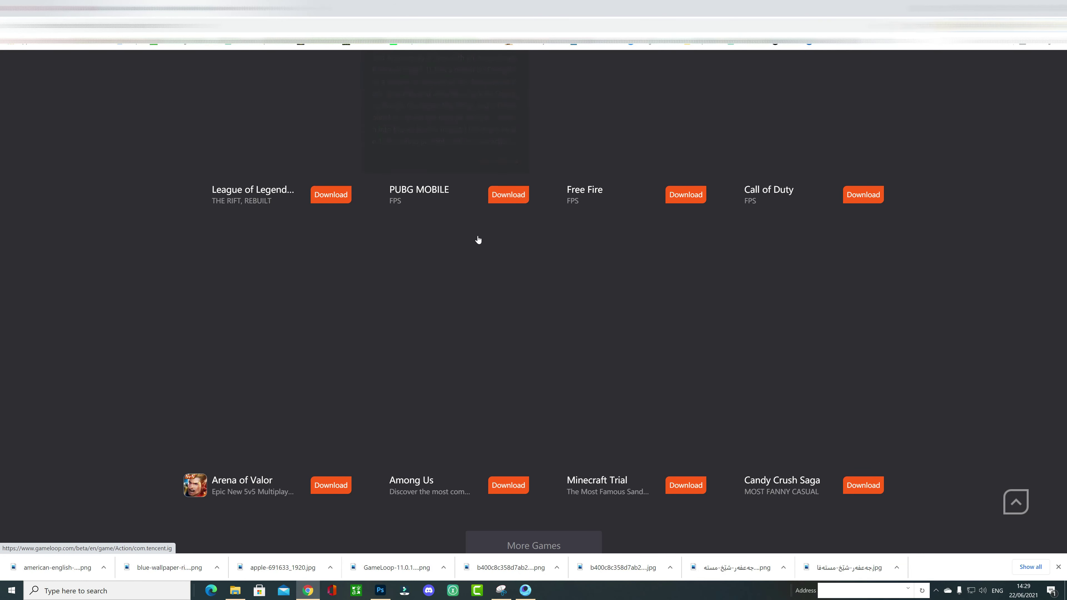
pyautogui.moveTo(373, 398)
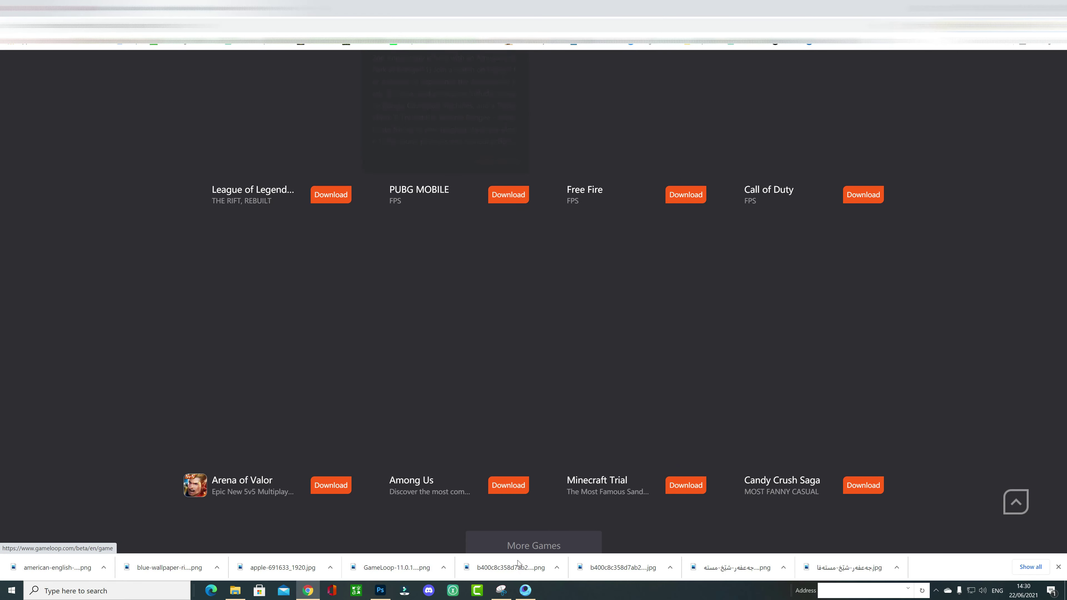
# Minimize Chrome and start GameLoop with administrator approval so it begins loading PUBG MOBILE.
pyautogui.click(1009, 6)
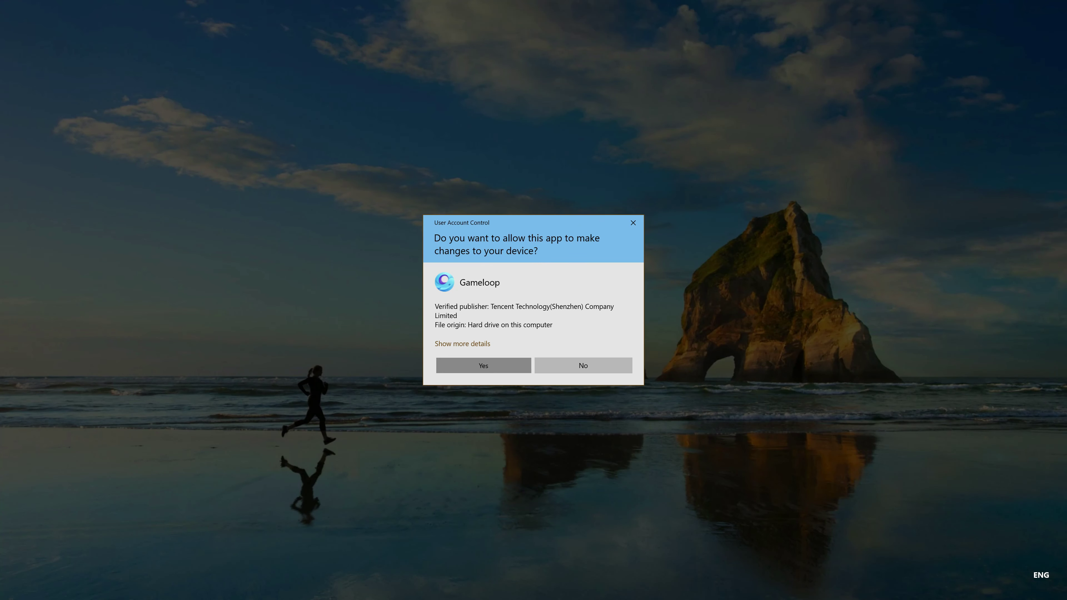
pyautogui.click(530, 360)
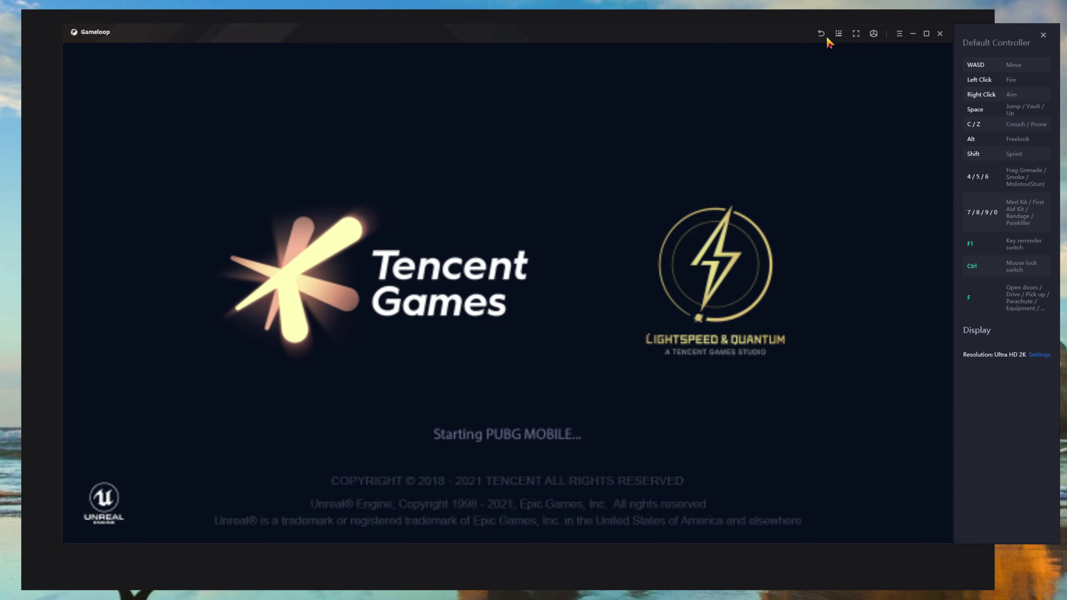
# Back out of the PUBG MOBILE launch to the home screen and dismiss the in-game-only keyboard settings notice.
pyautogui.click(822, 34)
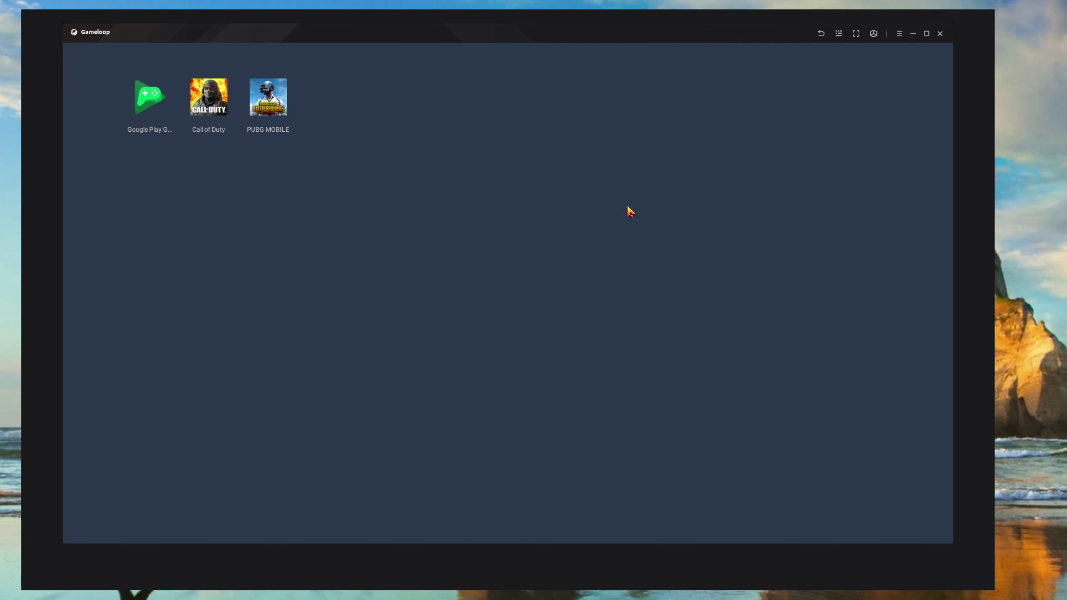
pyautogui.click(838, 35)
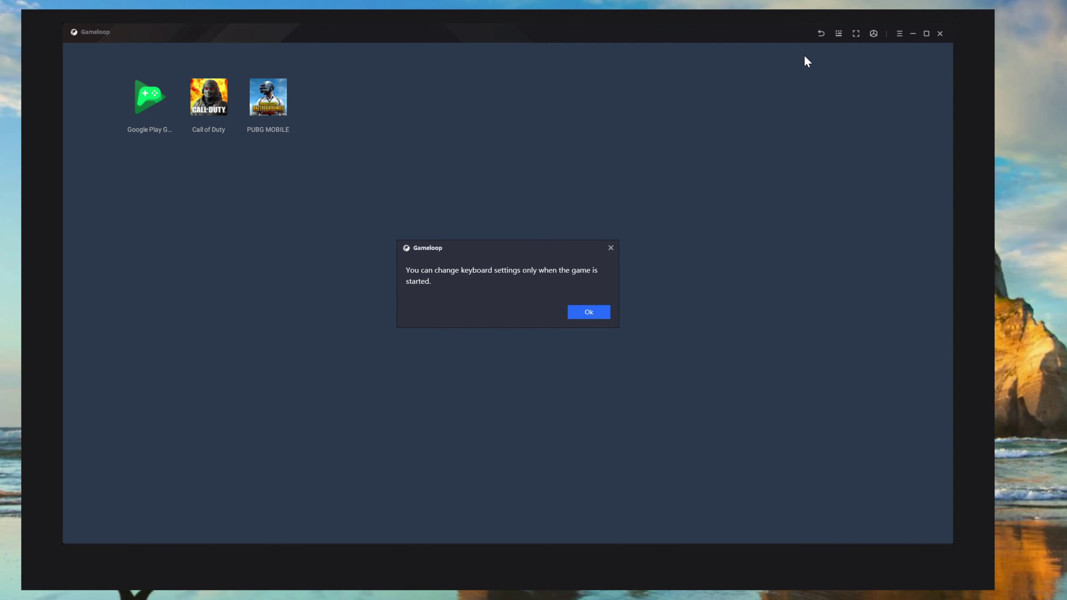
pyautogui.click(608, 246)
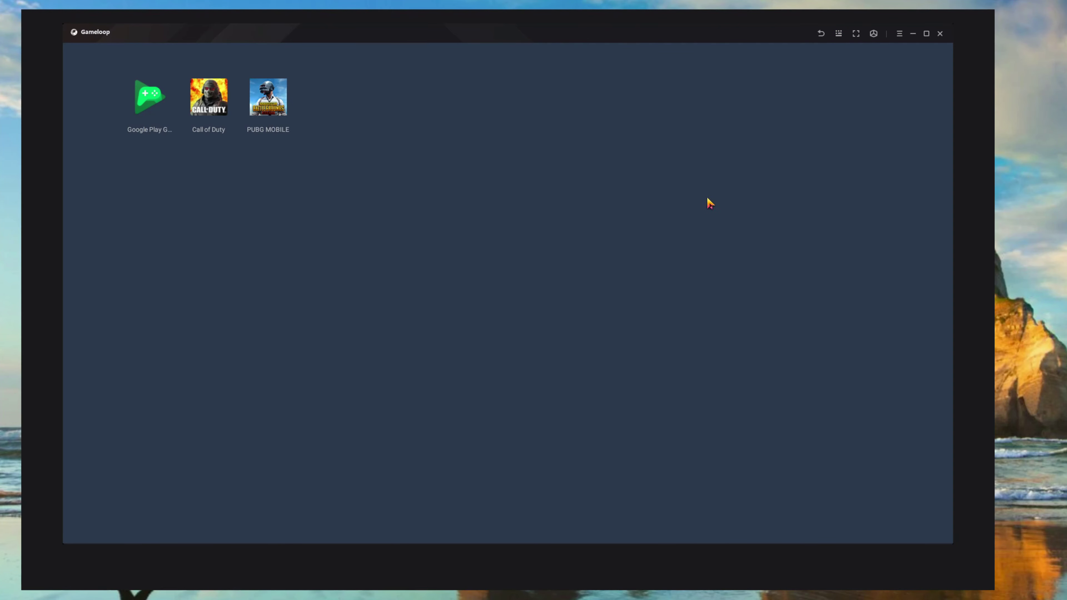
# Close the GameLoop emulator and bring up the context menu of the Gameloop desktop shortcut.
pyautogui.click(899, 33)
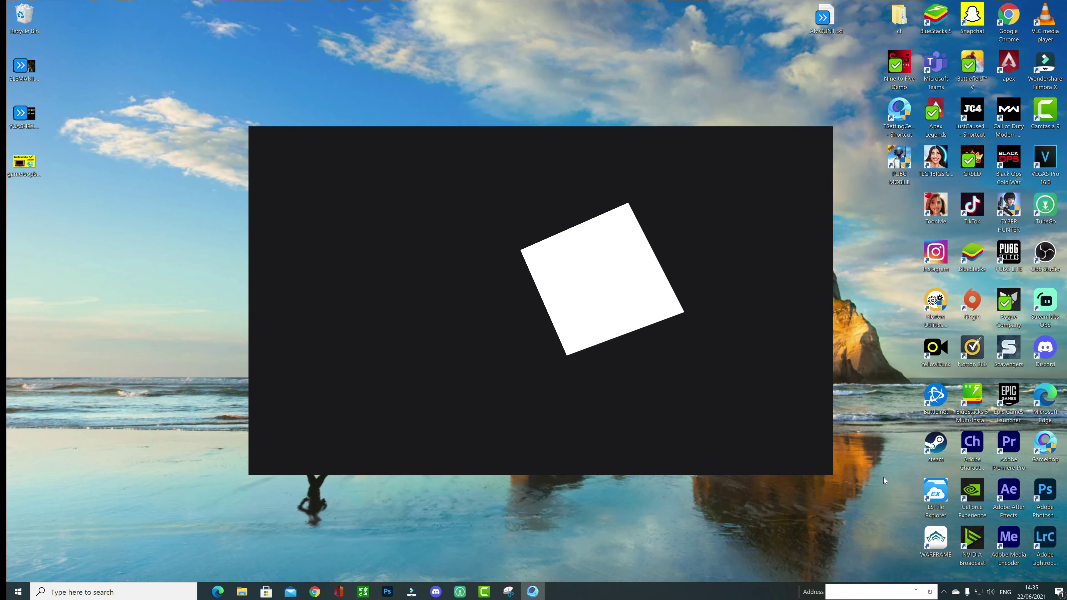
pyautogui.rightClick(1033, 442)
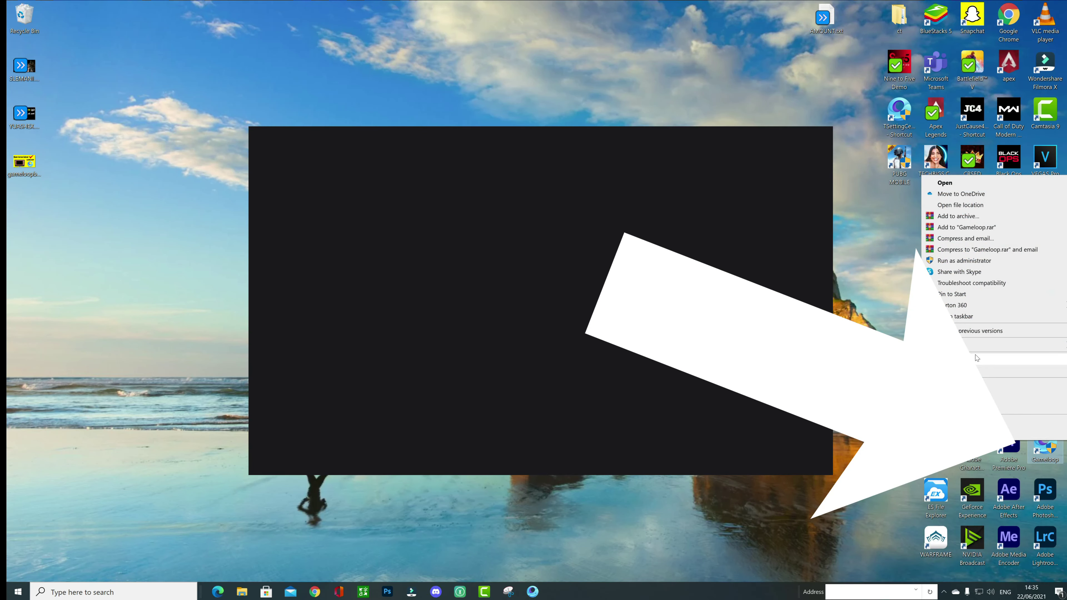
# From the shortcut's file location, go to D:\Program Files\TxGameAssistant\ui and scroll to TSettingCenter.exe.
pyautogui.click(962, 209)
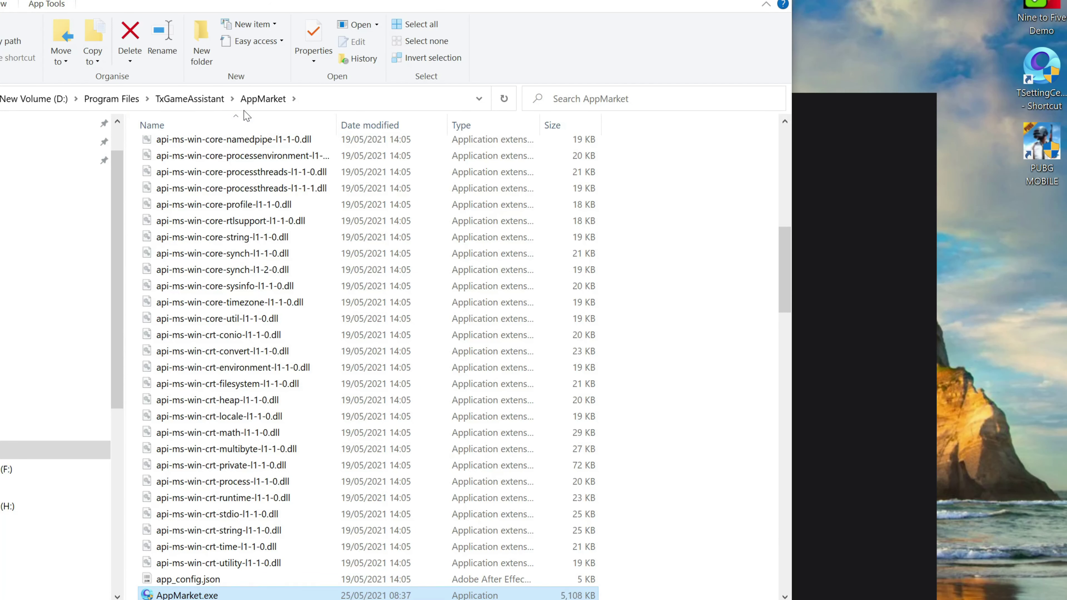
pyautogui.click(193, 107)
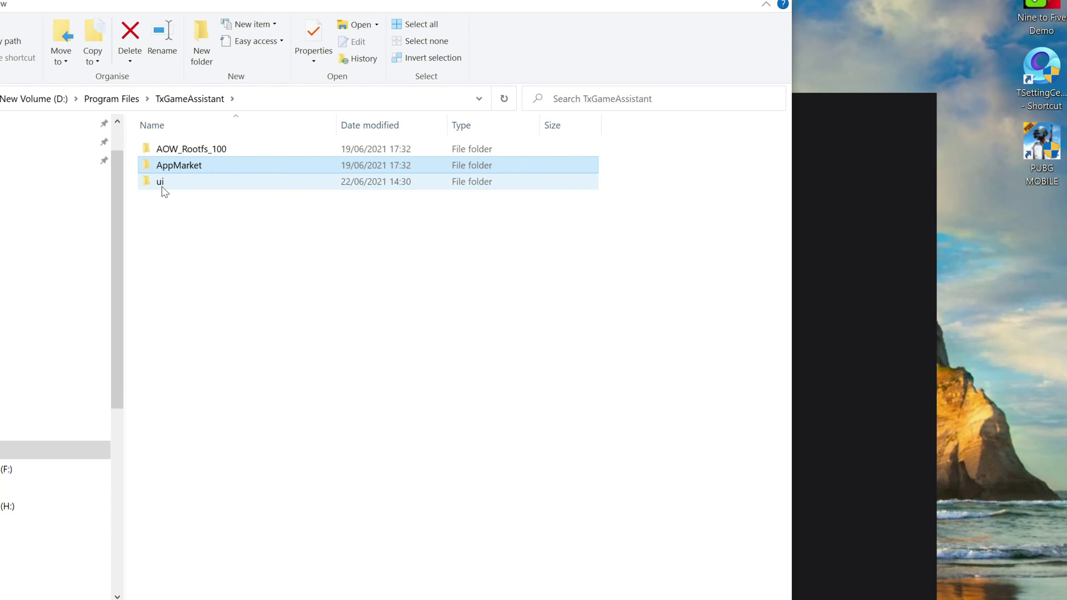
pyautogui.click(142, 221)
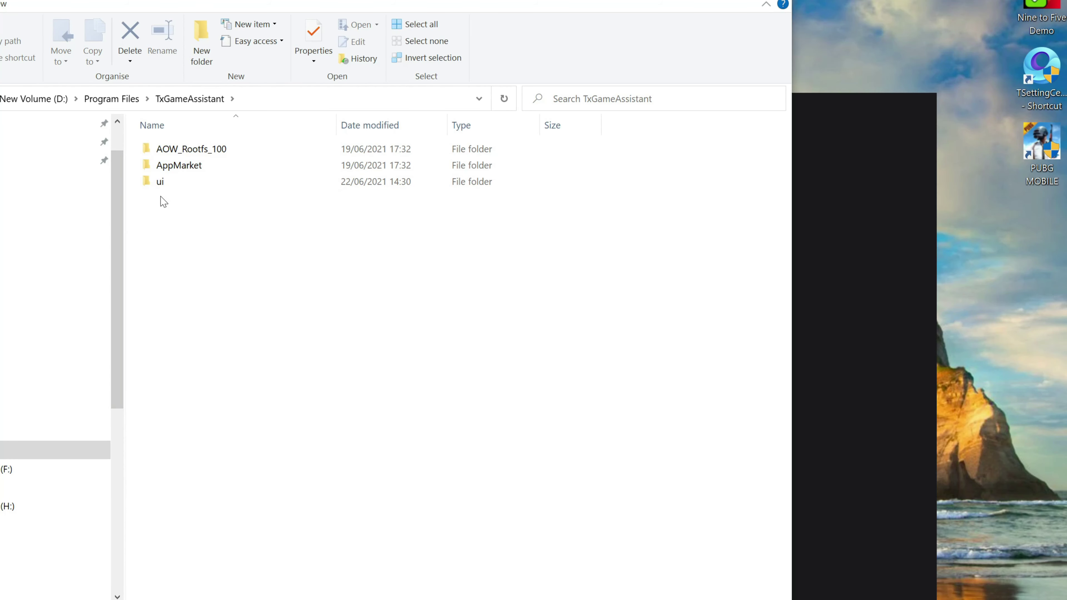
pyautogui.moveTo(169, 191)
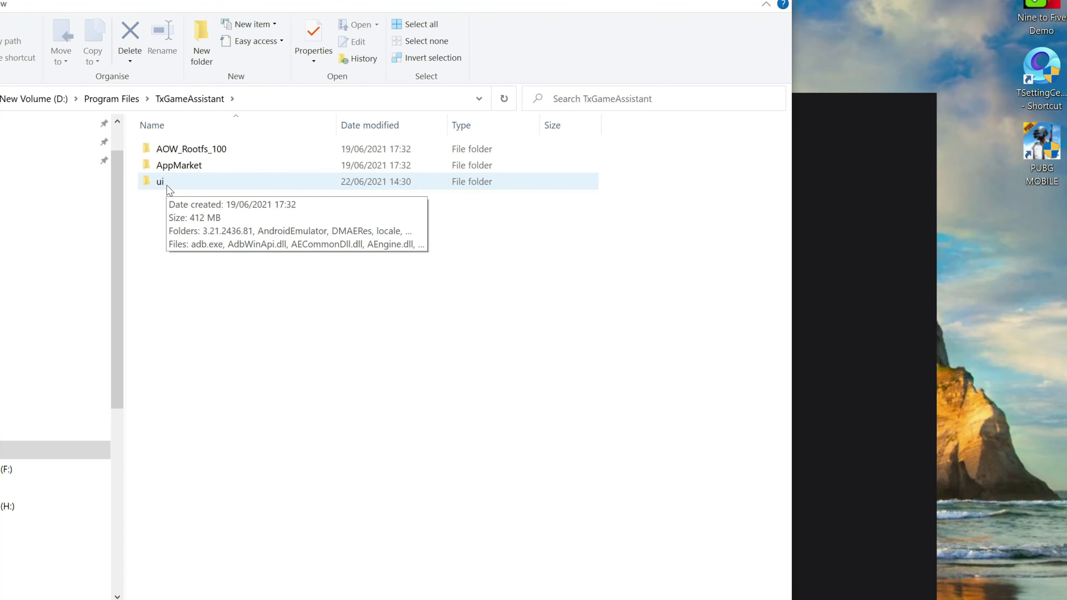
pyautogui.doubleClick(169, 189)
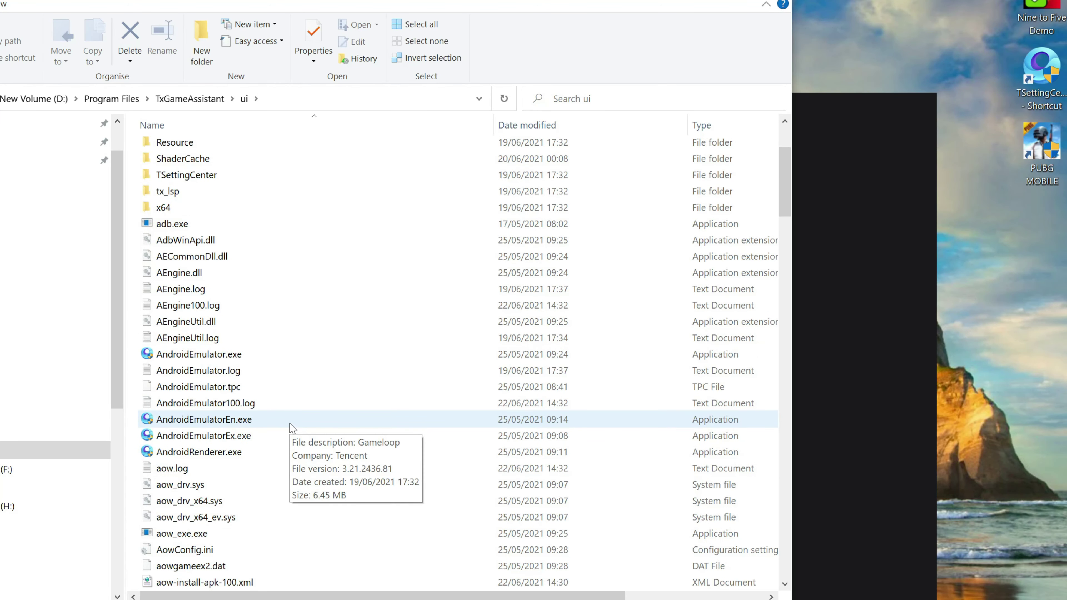
pyautogui.moveTo(295, 440)
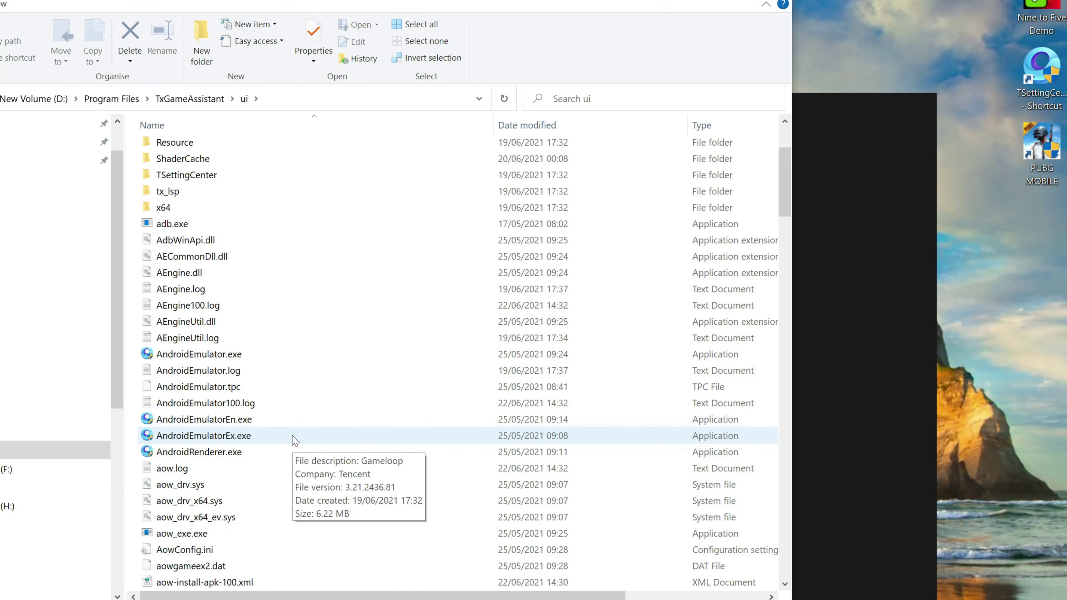
pyautogui.scroll(-3, 287, 421)
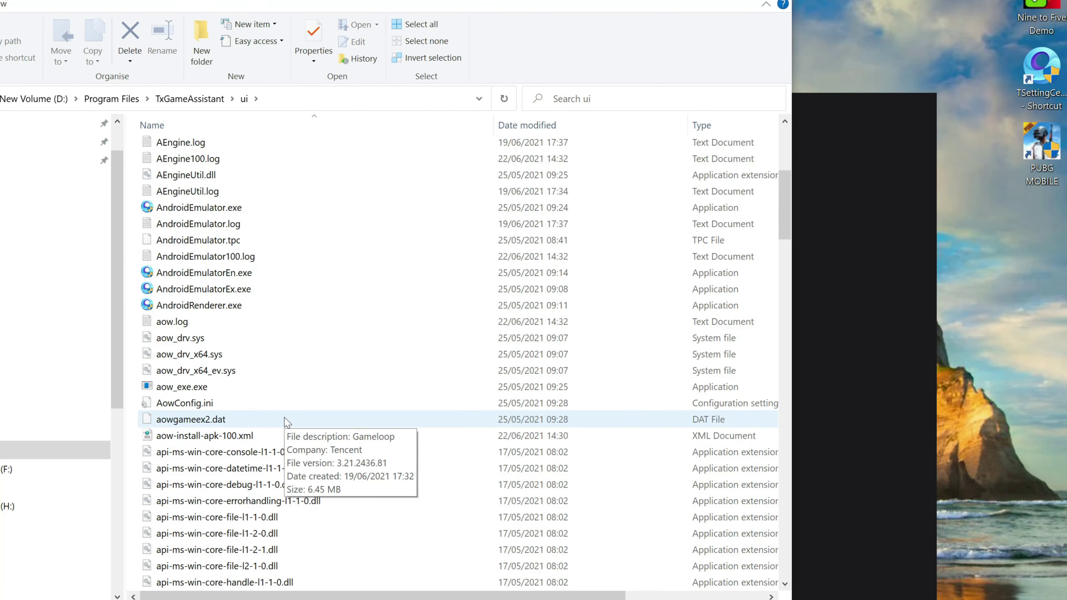
pyautogui.scroll(-20, 290, 420)
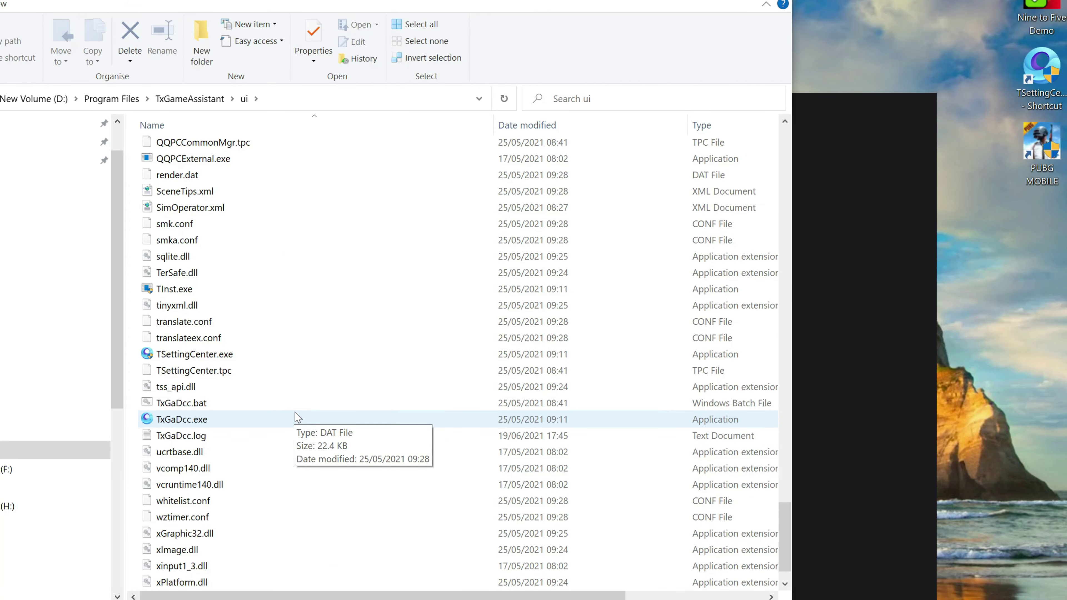
pyautogui.moveTo(197, 357)
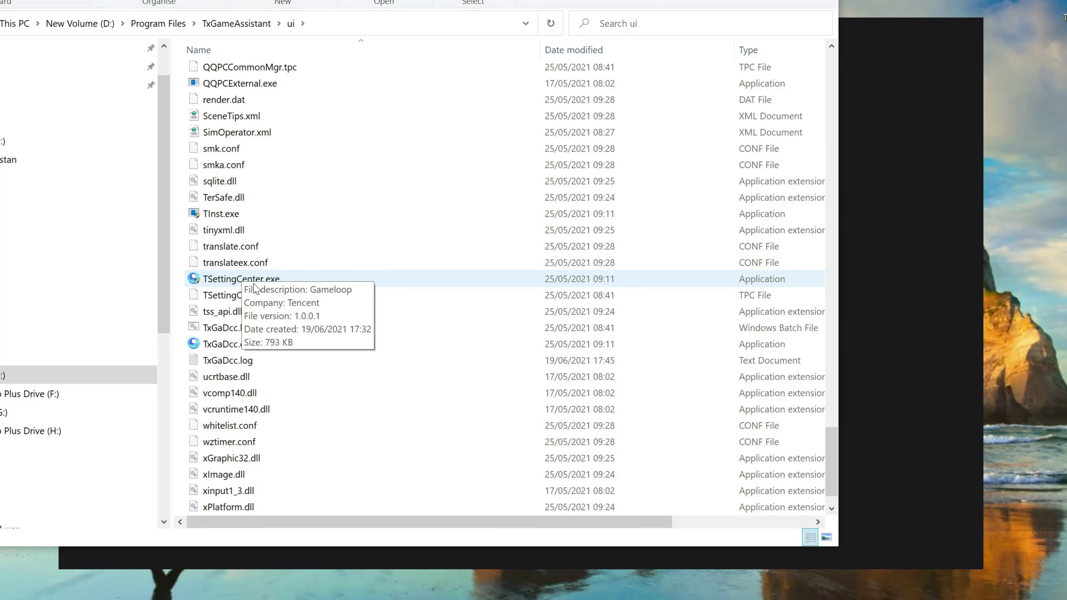
# Send TSettingCenter.exe to the desktop with Send to > Desktop (create shortcut).
pyautogui.rightClick(257, 281)
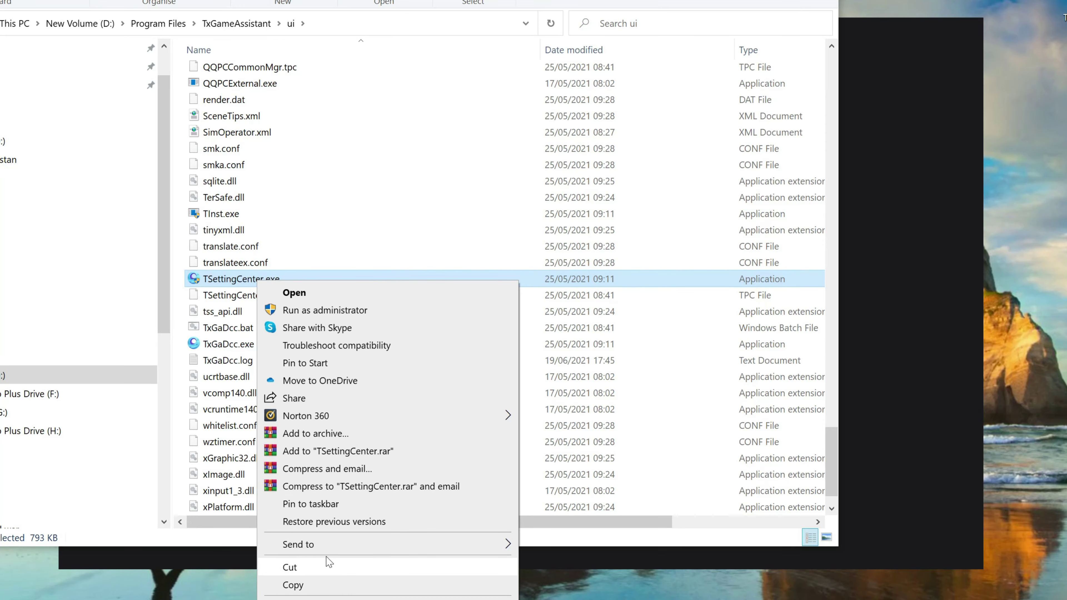
pyautogui.moveTo(332, 546)
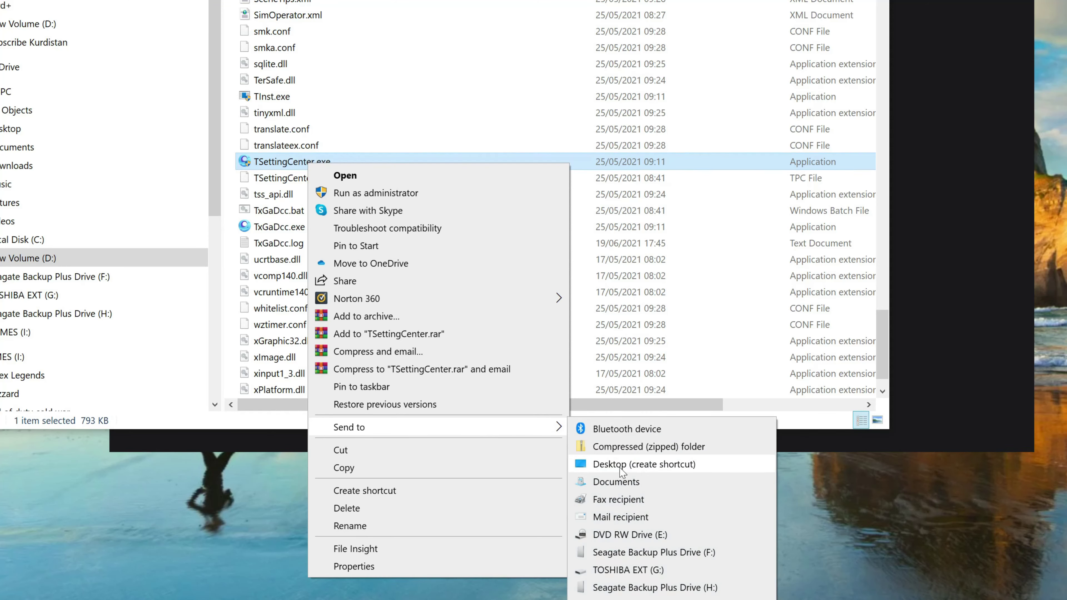
pyautogui.click(656, 470)
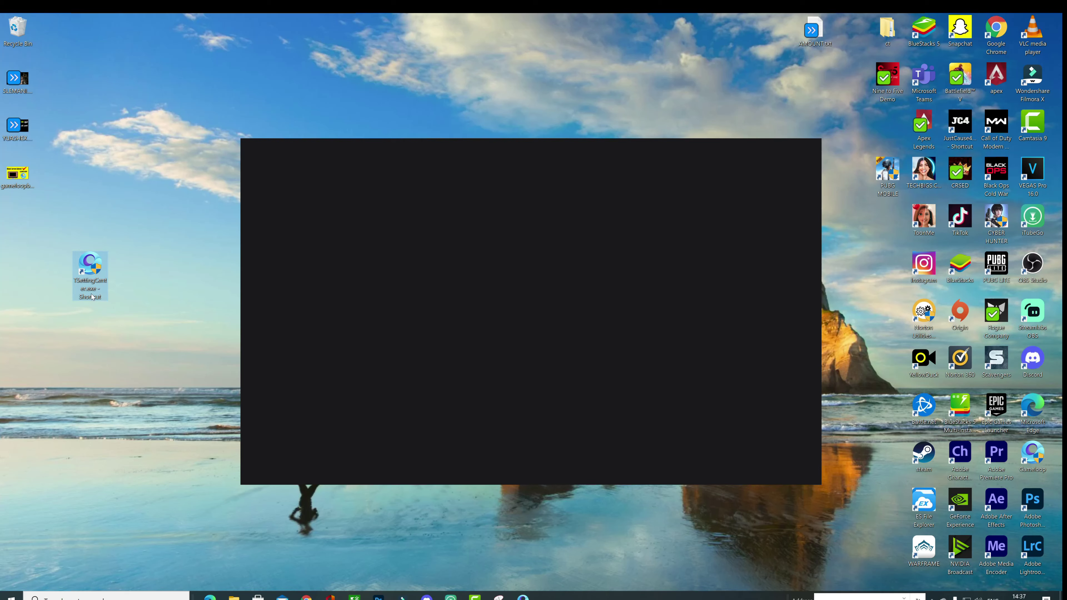
# Launch Setting Center from the TSettingCenter shortcut and view Engine settings: Smart Mode, 1920x1080, DPI 320.
pyautogui.doubleClick(92, 270)
pyautogui.click(482, 378)
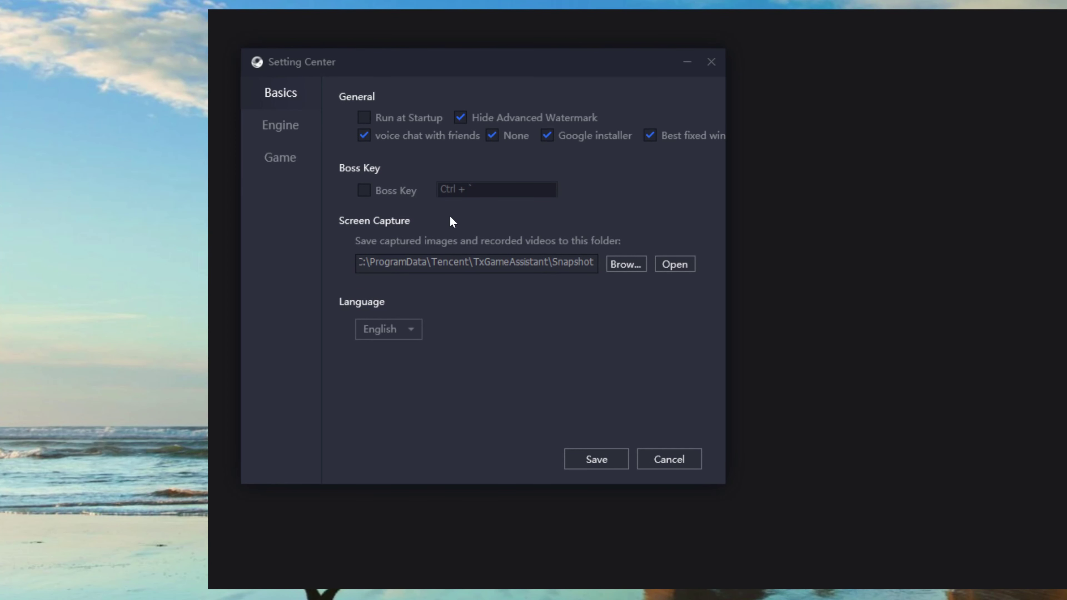
pyautogui.click(280, 129)
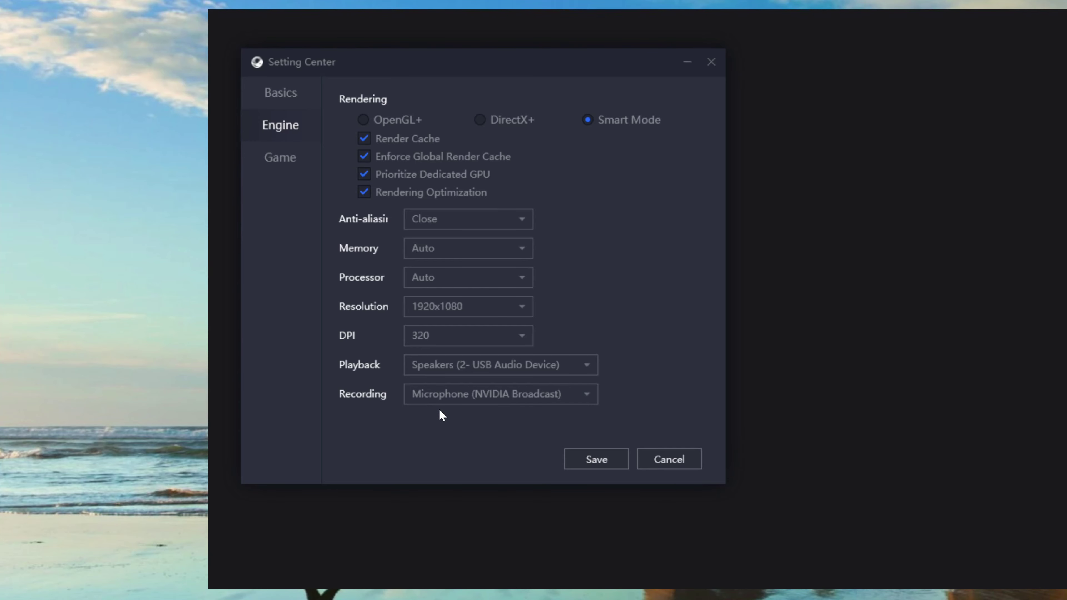
# Review the Game page's PUBG MOBILE settings: Ultra HD 2K resolution, HD display quality, 90 FPS.
pyautogui.click(281, 155)
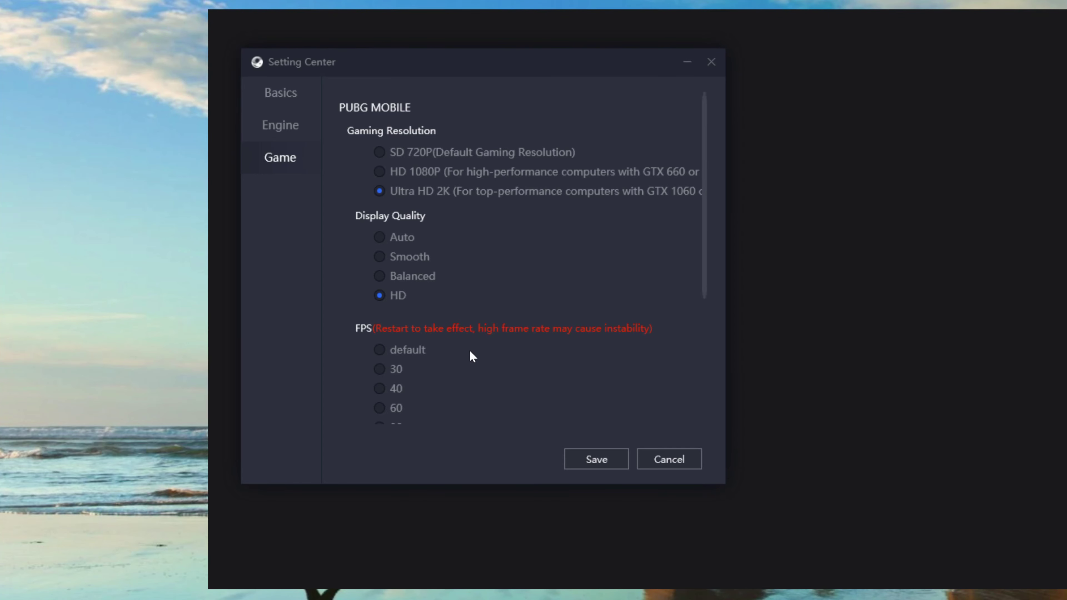
pyautogui.scroll(-2, 479, 385)
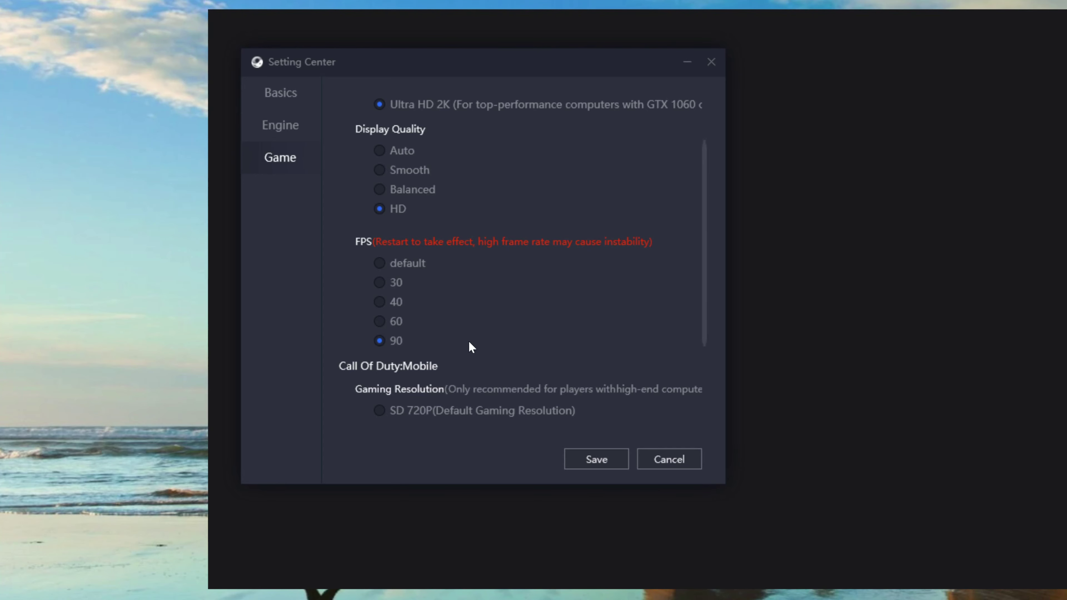
pyautogui.scroll(2, 479, 349)
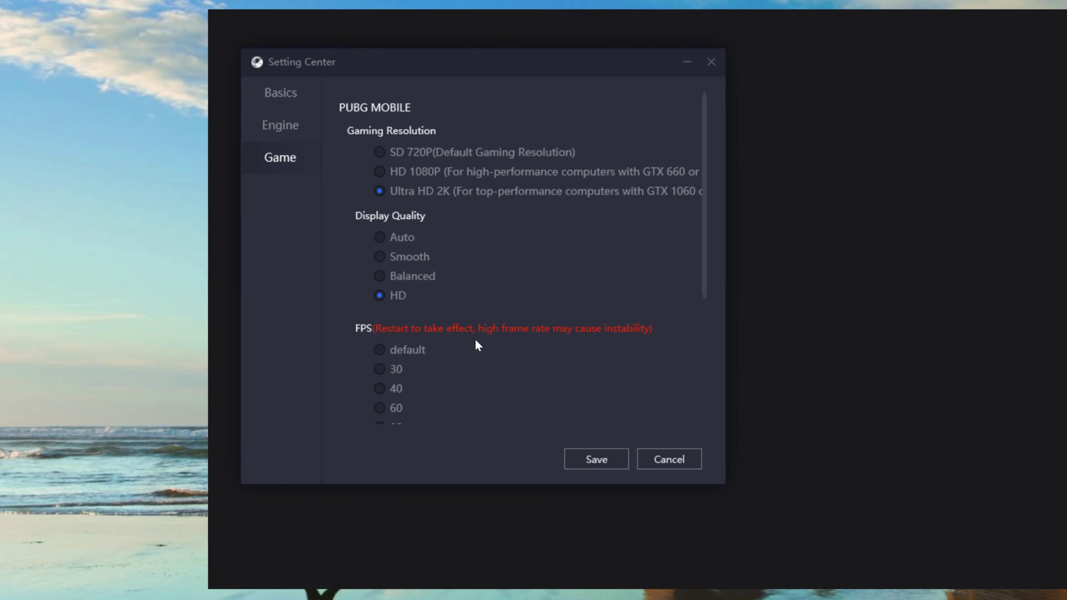